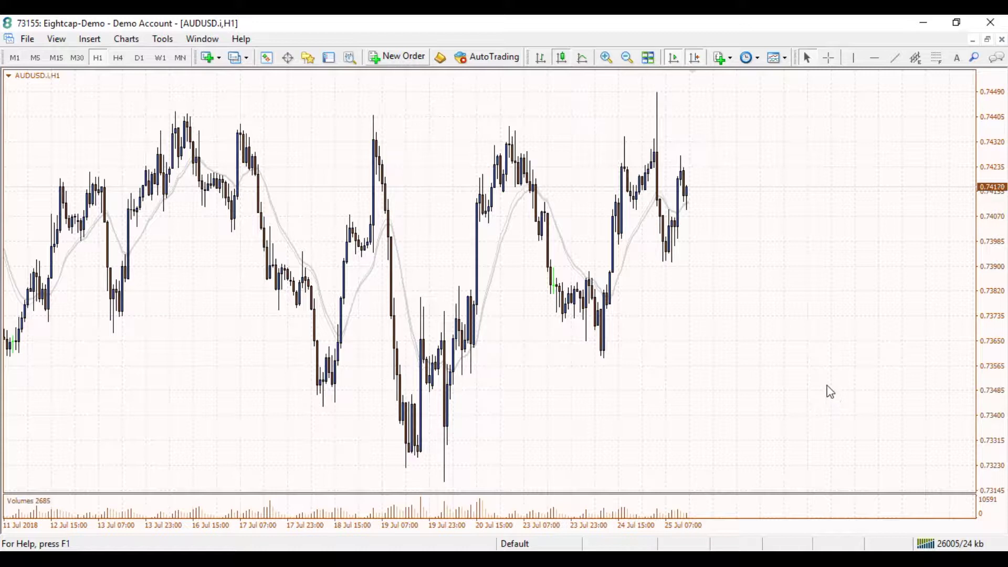
# Start a new AUDUSD.i order ticket as a pending Buy Limit order, with the chart crosshair on.
pyautogui.click(399, 62)
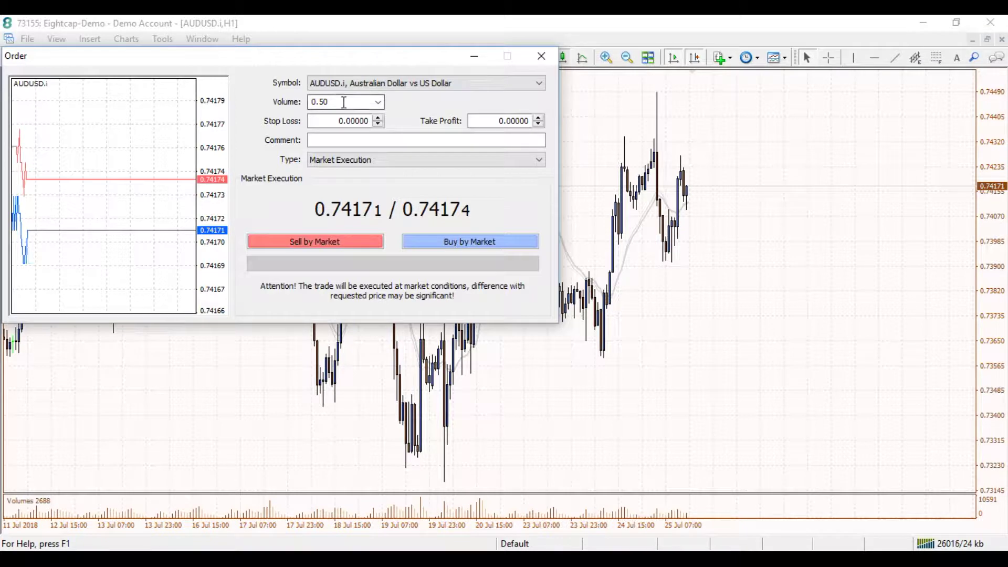
pyautogui.click(352, 160)
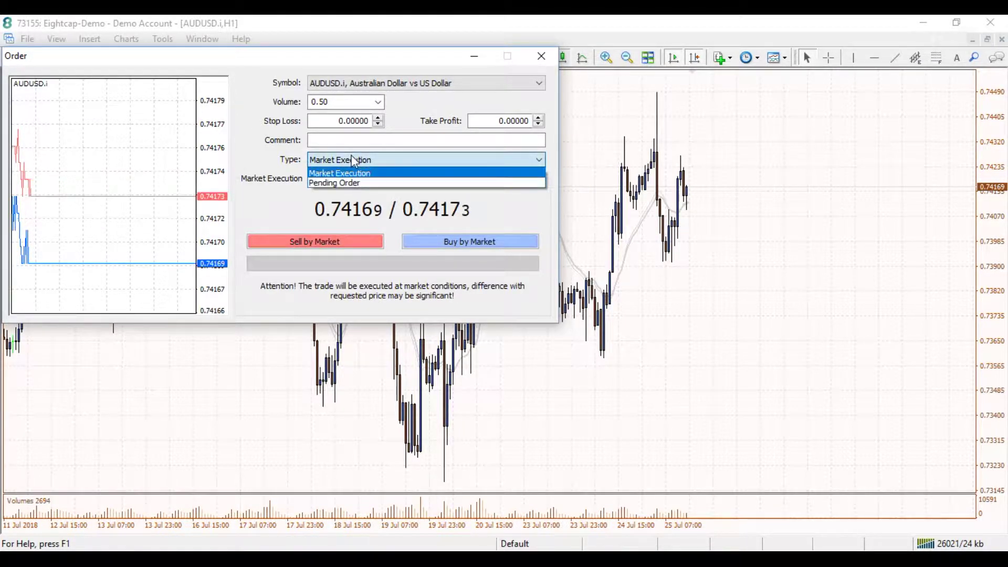
pyautogui.click(346, 182)
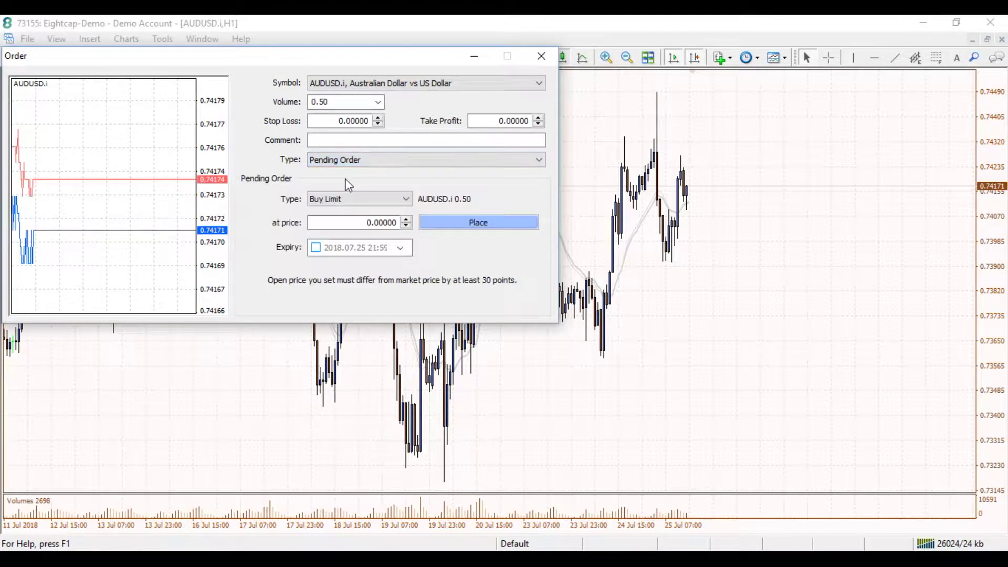
pyautogui.click(385, 200)
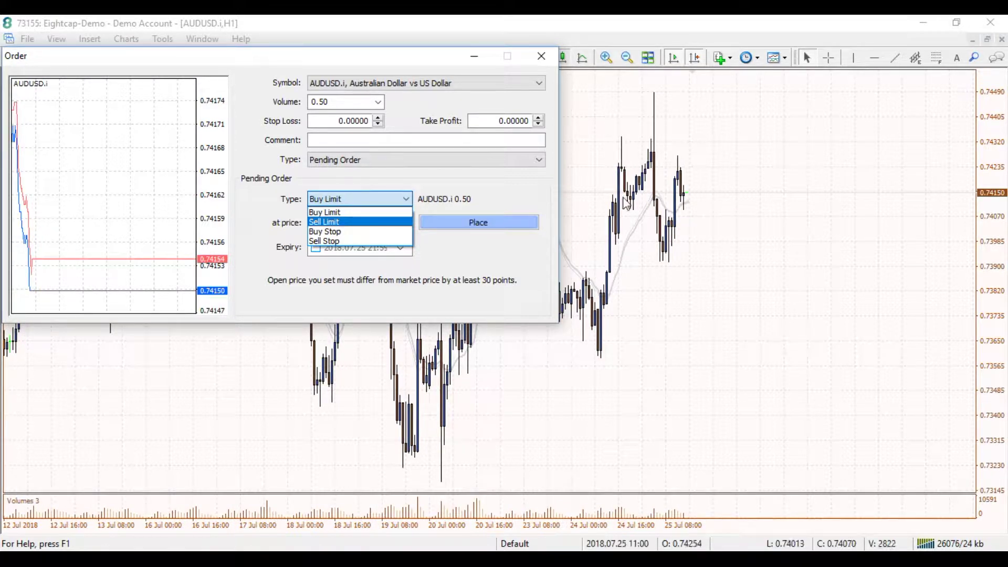
pyautogui.click(344, 213)
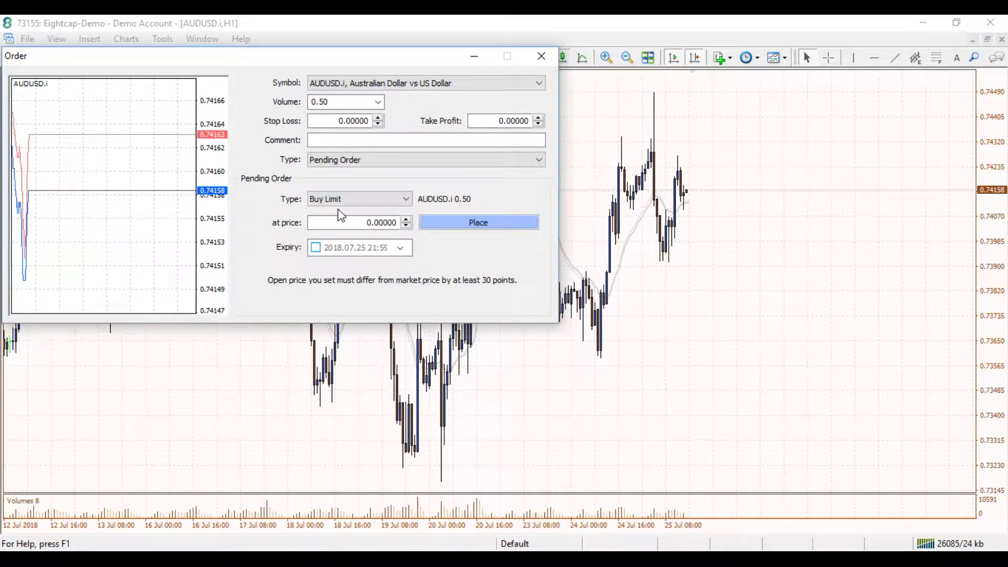
pyautogui.click(830, 58)
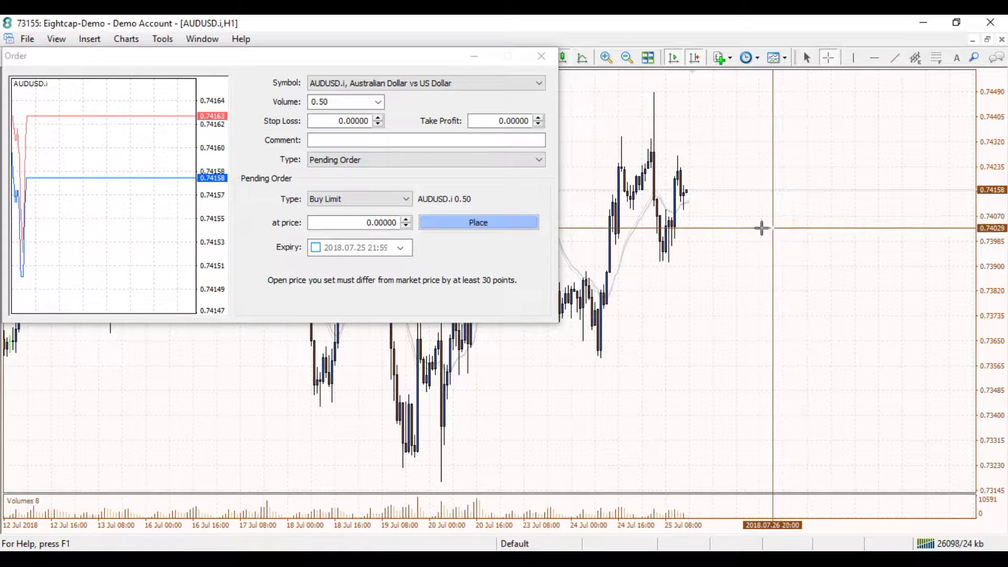
# Set the entry price to 0.74086 and place the 0.50-lot Buy Limit order.
pyautogui.click(407, 225)
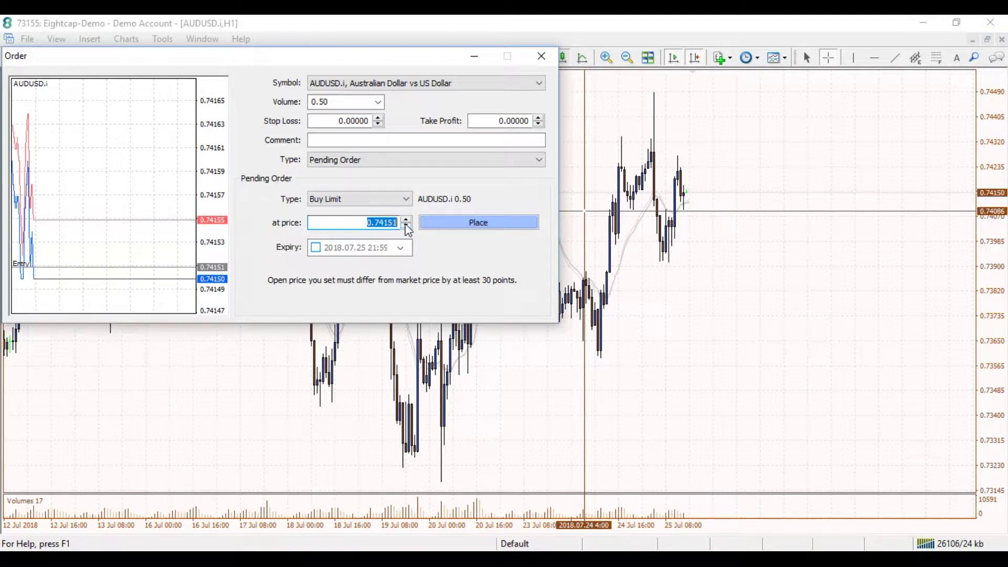
pyautogui.click(407, 227)
pyautogui.click(407, 227)
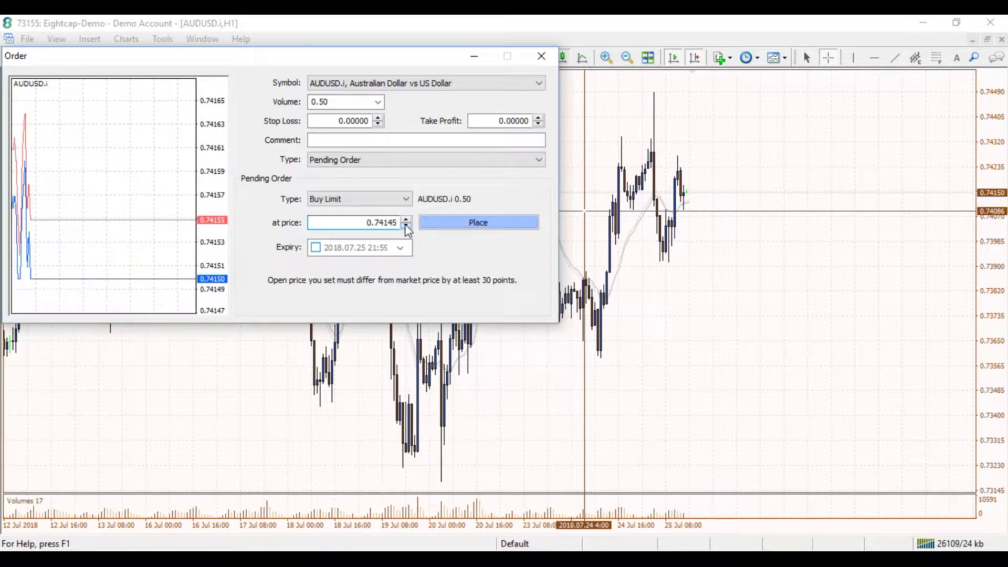
pyautogui.moveTo(407, 227); pyautogui.dragTo(406, 226)
pyautogui.click(471, 226)
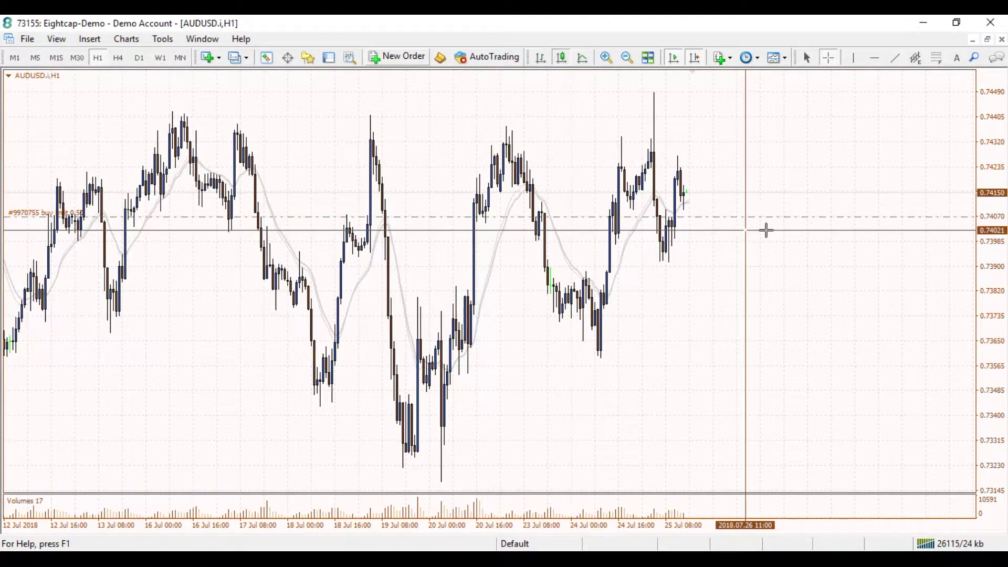
# Drag the Buy Limit order line on the chart down to 0.73984.
pyautogui.press('Escape')
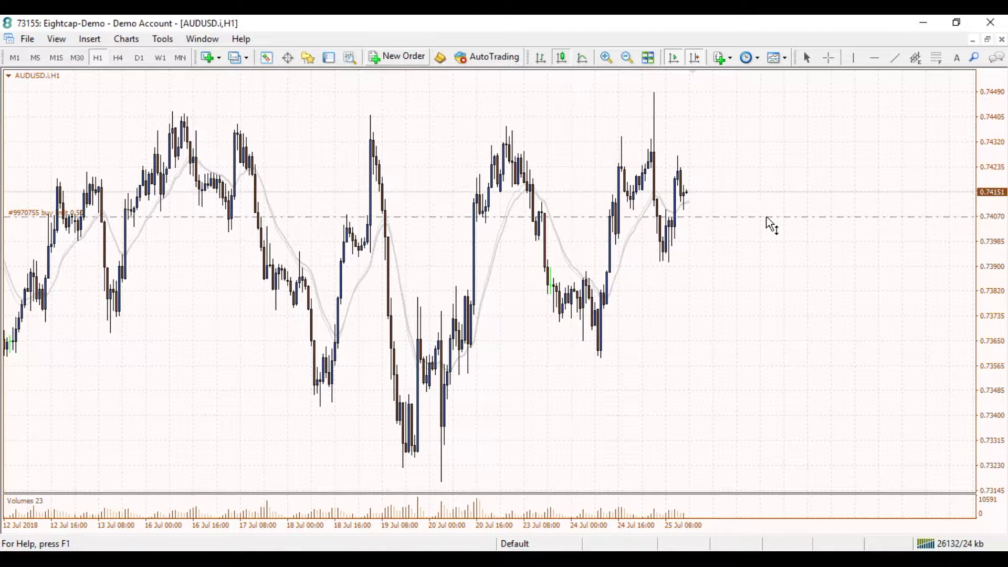
pyautogui.moveTo(767, 217); pyautogui.dragTo(763, 242)
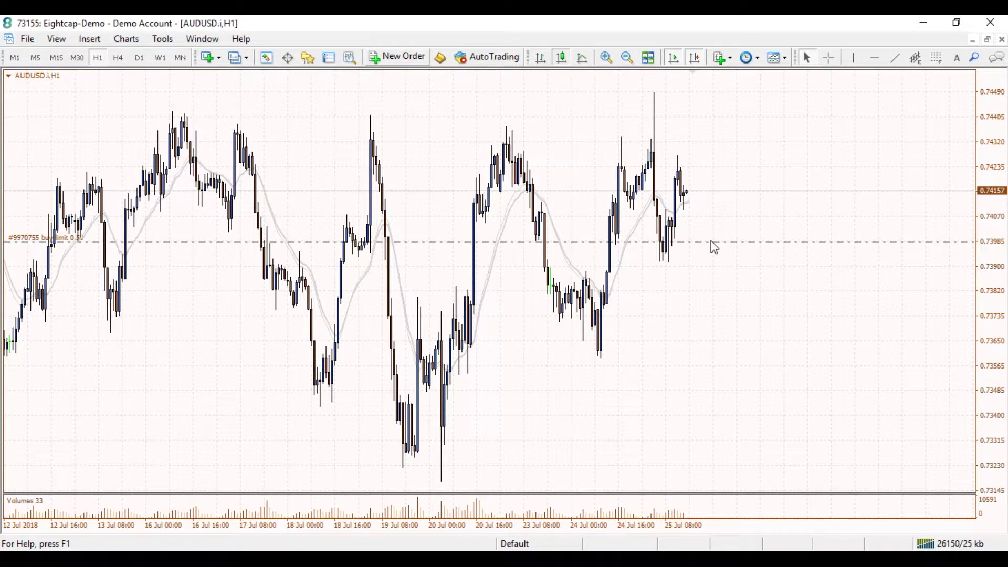
pyautogui.rightClick(752, 243)
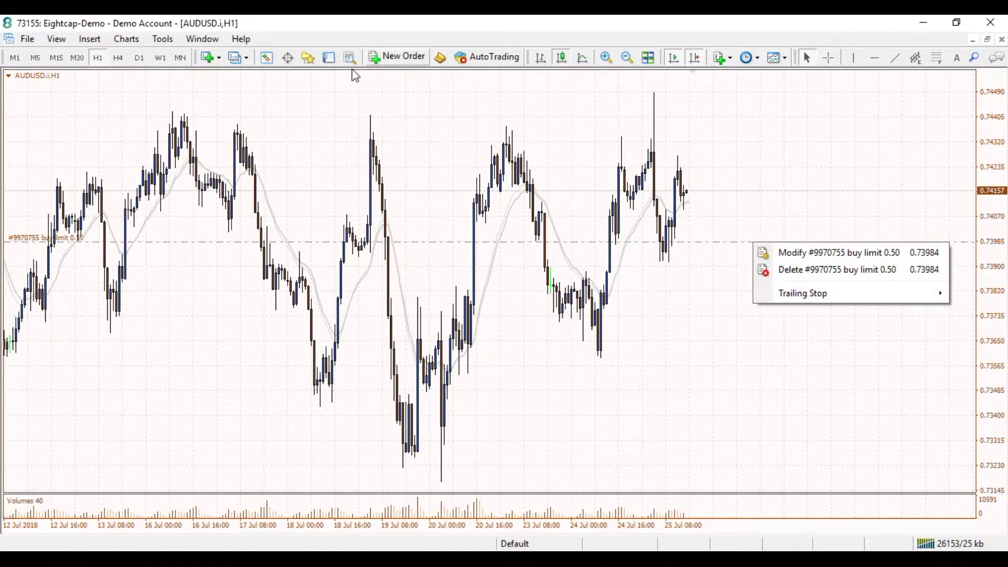
pyautogui.click(331, 62)
# Delete the Buy Limit order from the terminal's Trade list.
pyautogui.click(331, 61)
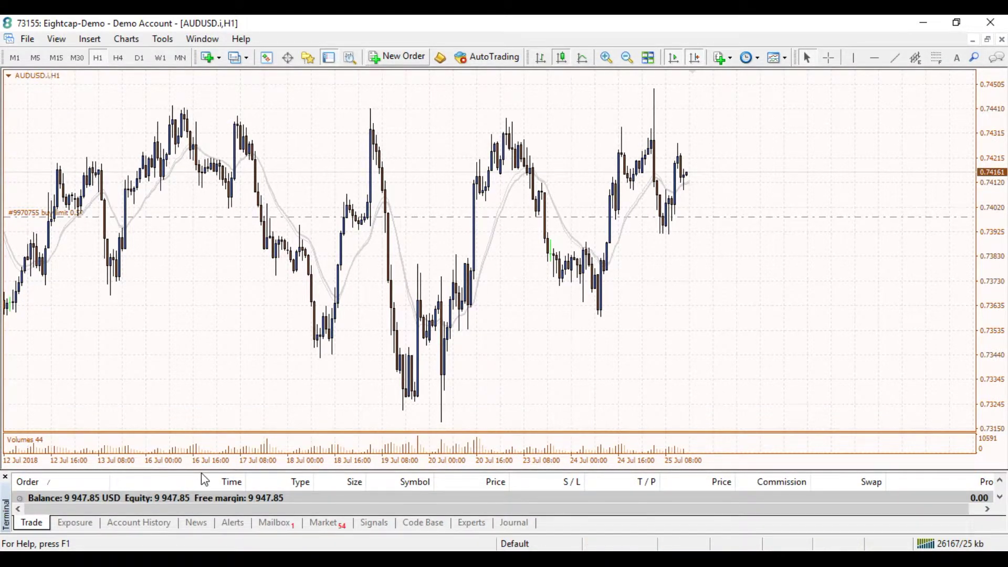
pyautogui.moveTo(201, 470); pyautogui.dragTo(201, 446)
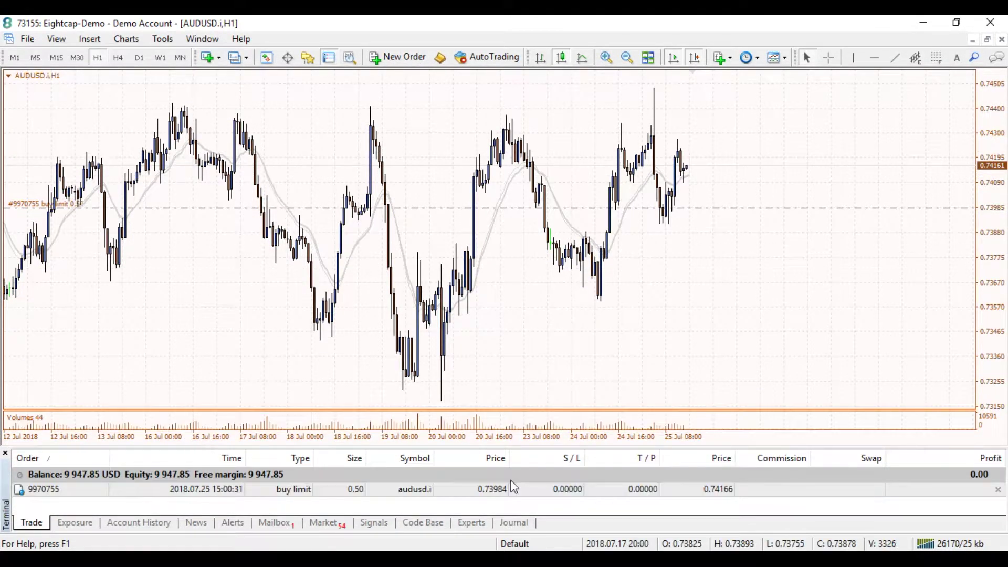
pyautogui.click(998, 494)
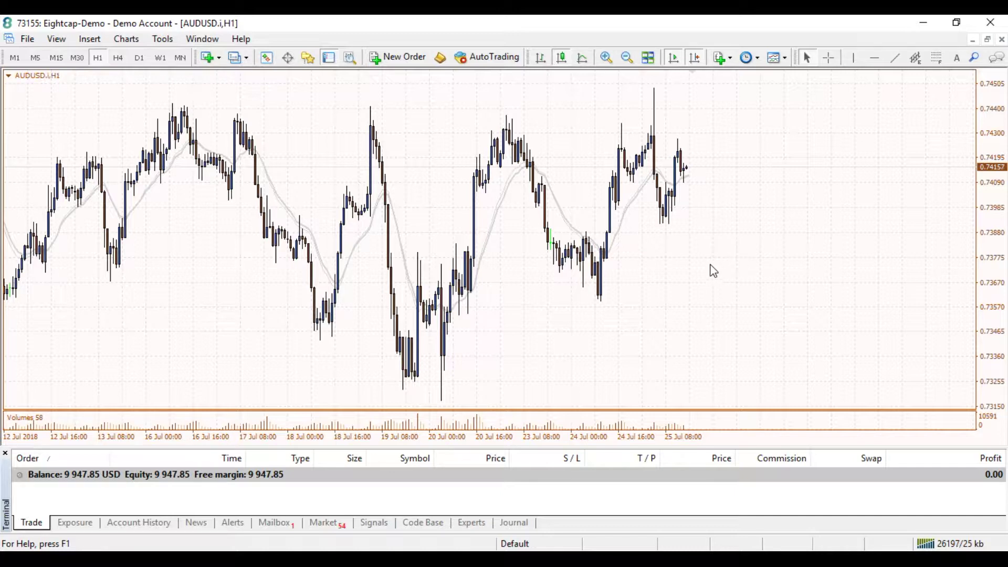
# Start a new pending Sell Stop order ticket with an expiry time enabled.
pyautogui.click(400, 59)
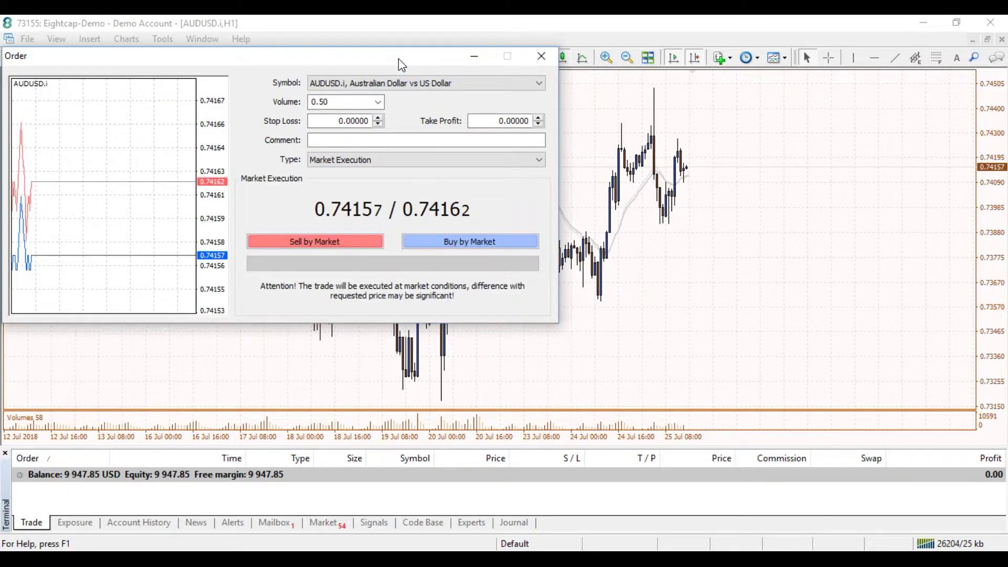
pyautogui.click(362, 164)
pyautogui.click(330, 178)
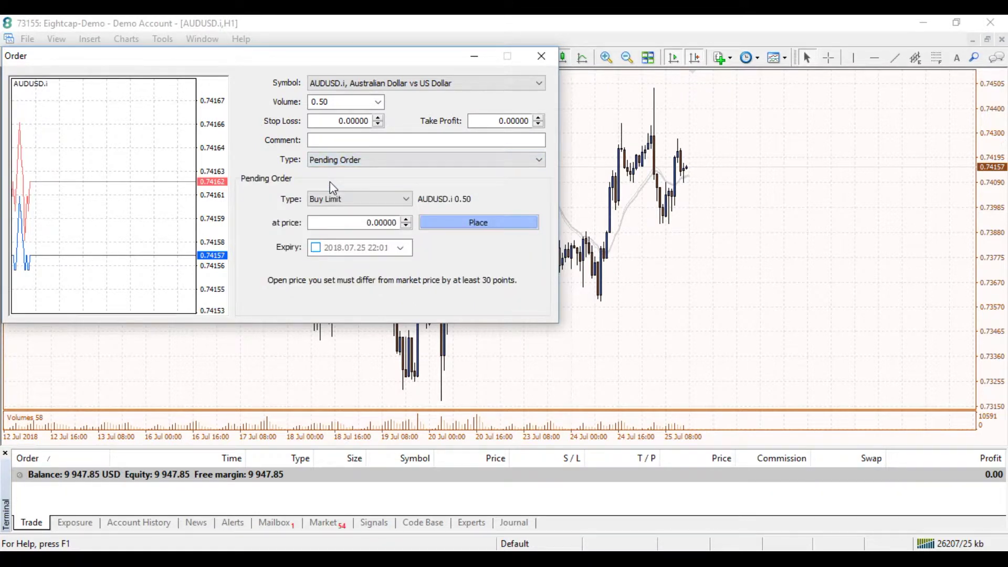
pyautogui.click(317, 250)
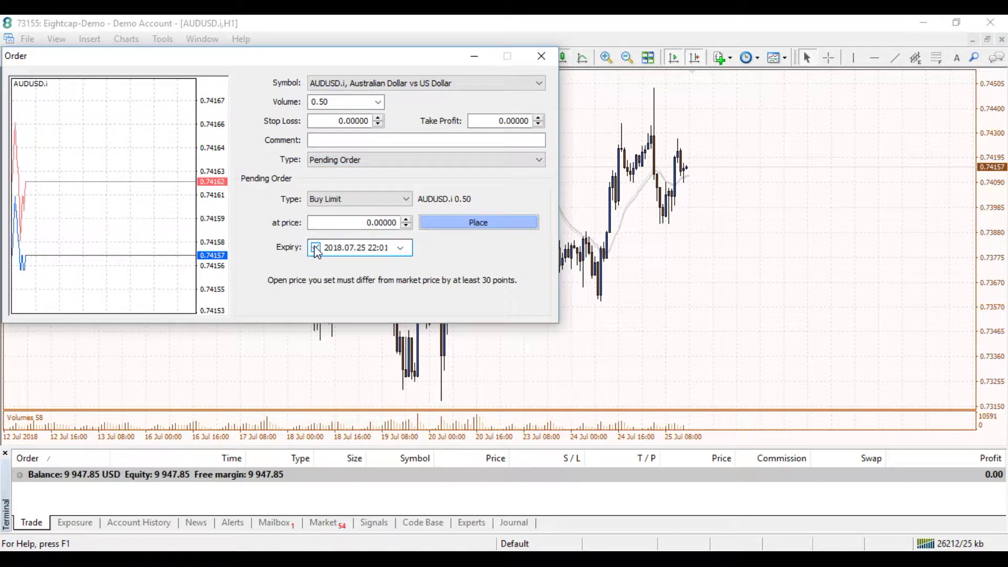
pyautogui.click(377, 249)
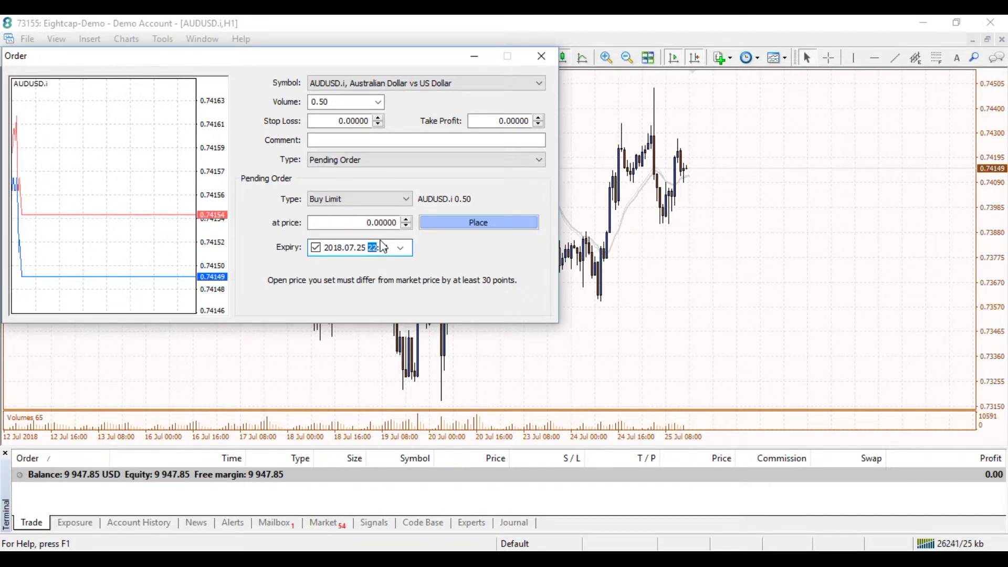
pyautogui.click(407, 198)
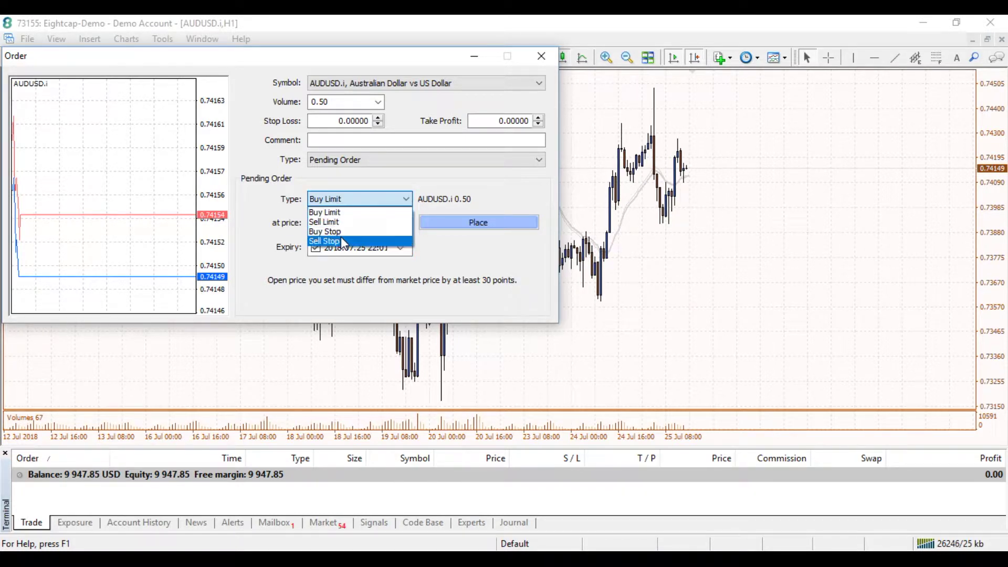
pyautogui.click(351, 242)
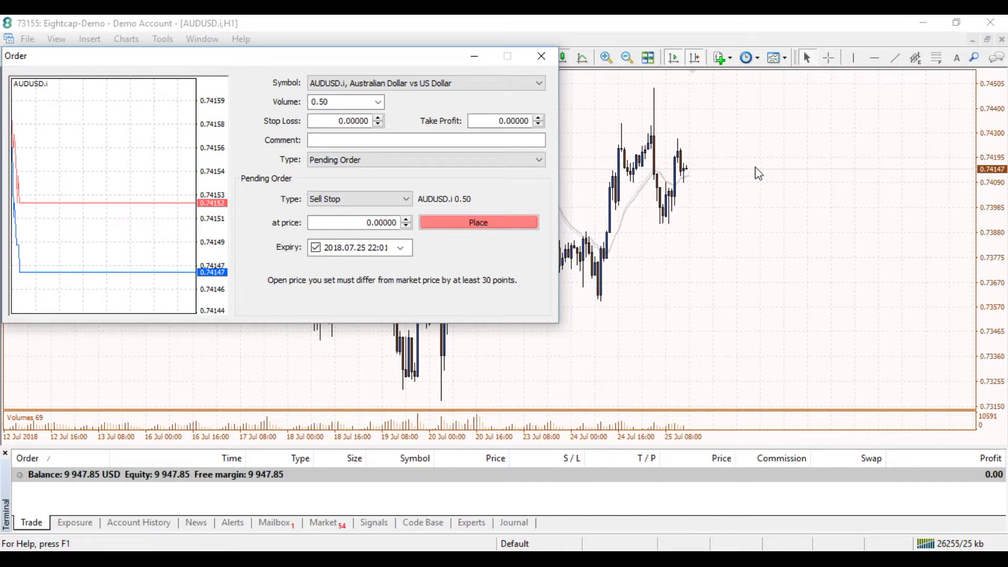
# Set the entry price to 0.74089 after the invalid stops error and place the 0.50-lot Sell Stop.
pyautogui.click(407, 225)
pyautogui.click(406, 225)
pyautogui.click(407, 226)
pyautogui.click(469, 225)
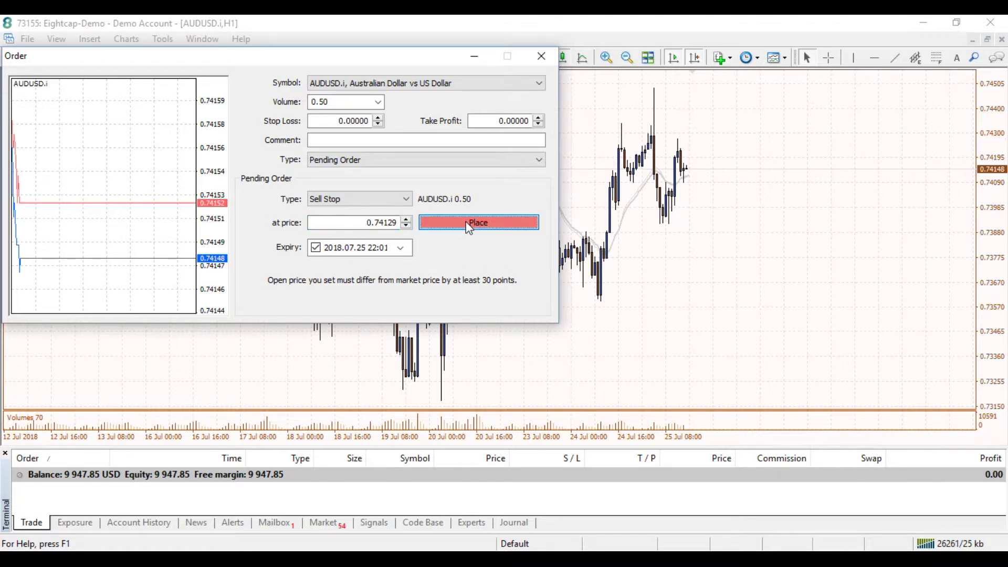
pyautogui.click(356, 273)
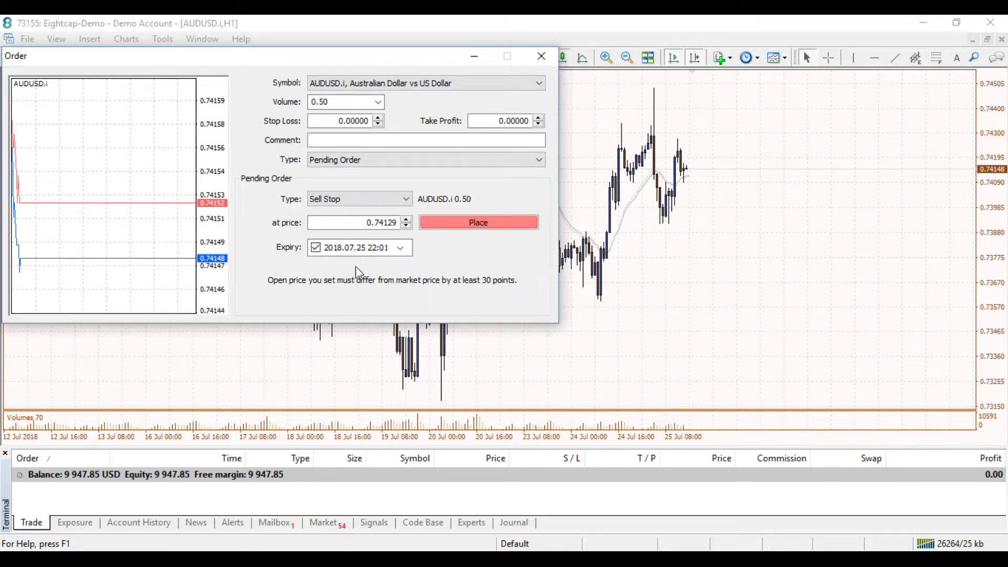
pyautogui.click(407, 227)
pyautogui.moveTo(407, 227); pyautogui.dragTo(408, 227)
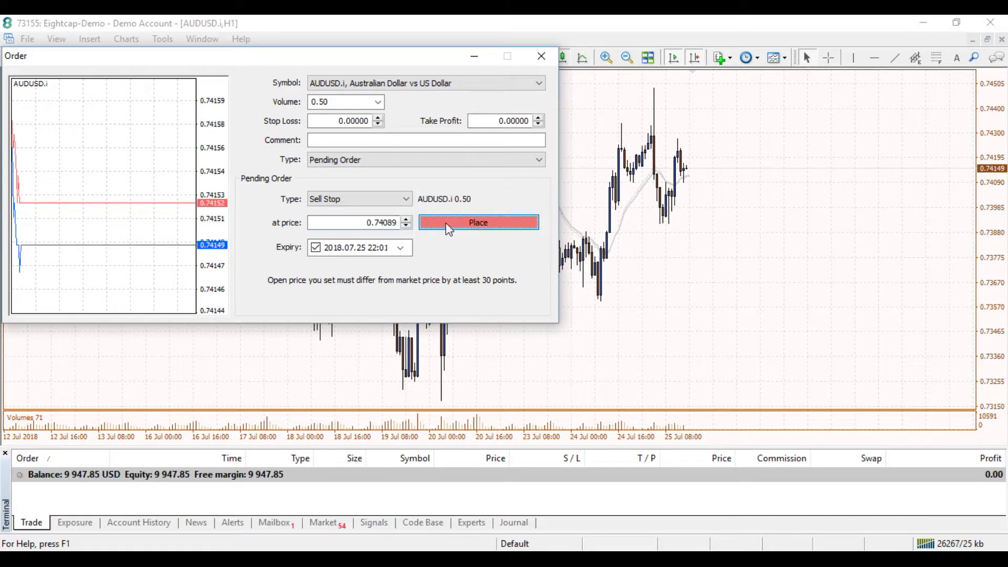
pyautogui.click(449, 227)
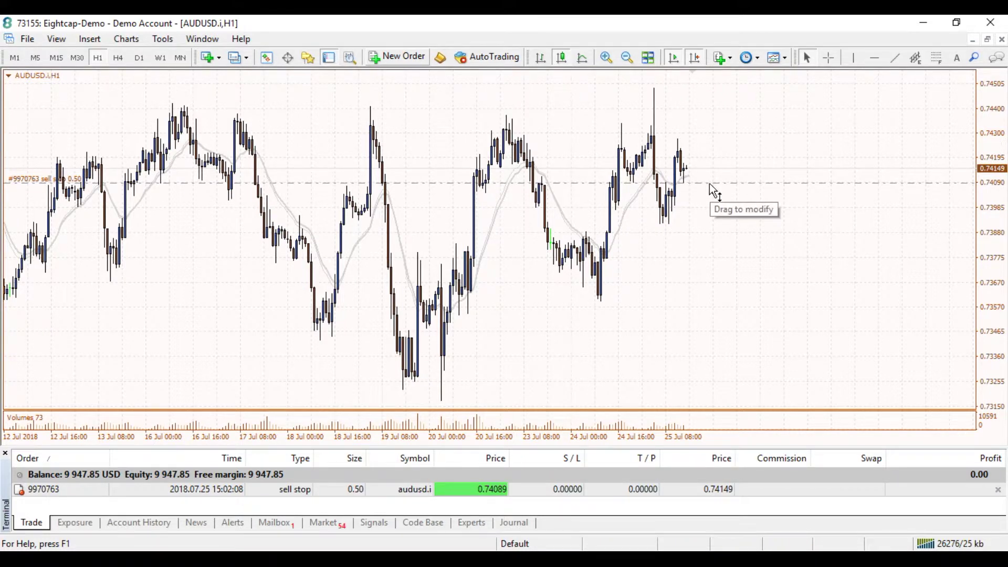
# Drag the Sell Stop line down to 0.74065, then discard an unused pending order ticket.
pyautogui.moveTo(710, 184); pyautogui.dragTo(710, 188)
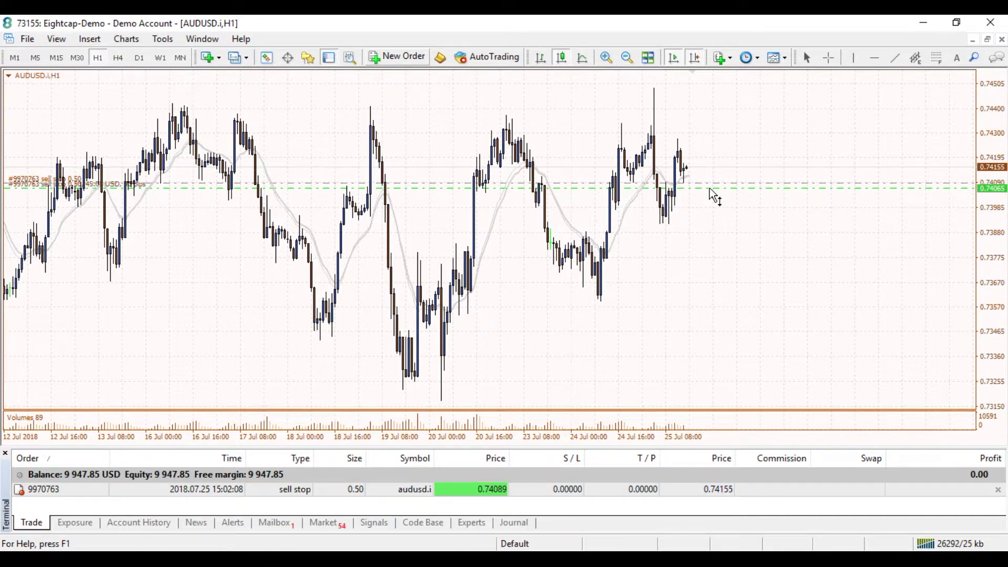
pyautogui.moveTo(710, 190); pyautogui.dragTo(711, 190)
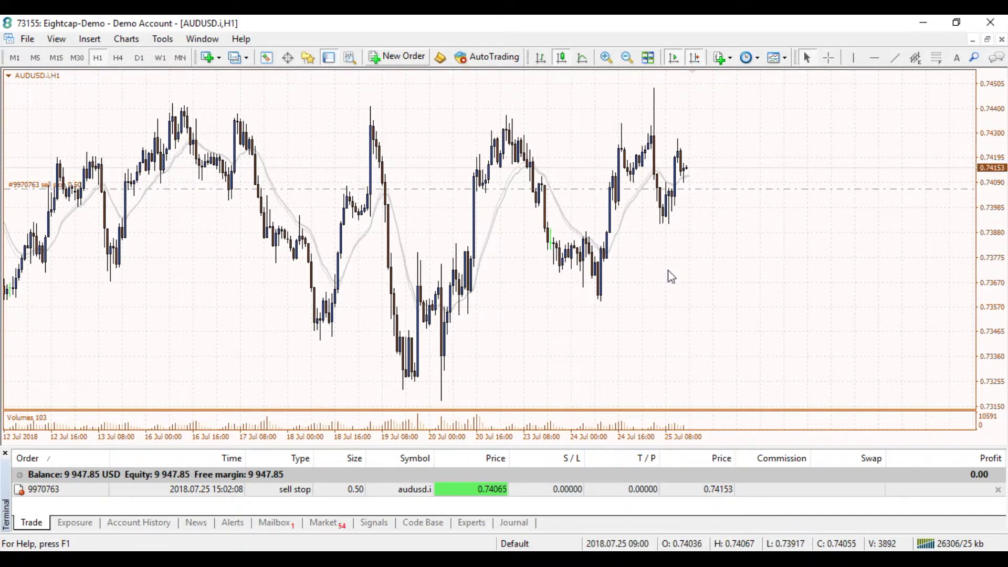
pyautogui.click(393, 59)
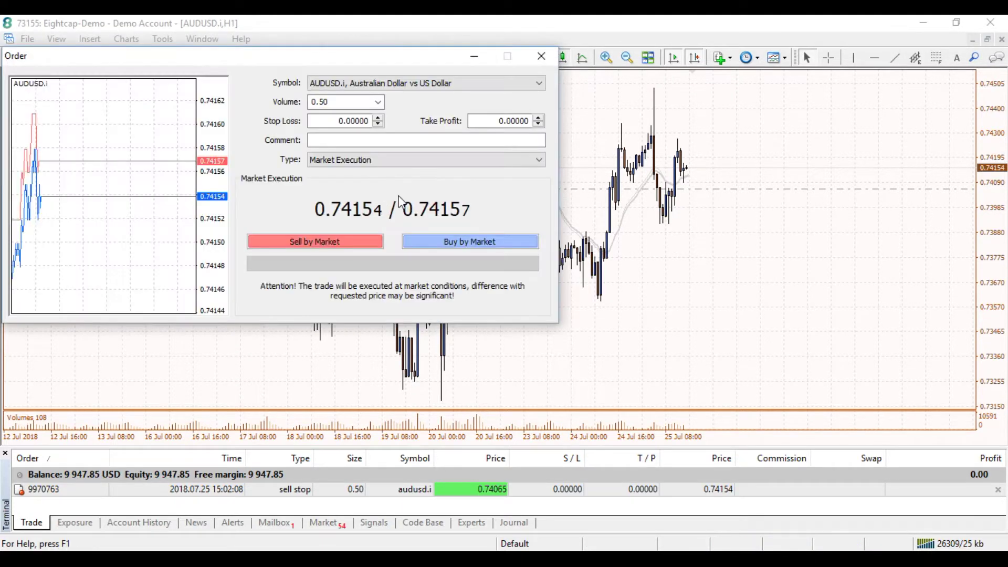
pyautogui.click(361, 162)
pyautogui.click(348, 184)
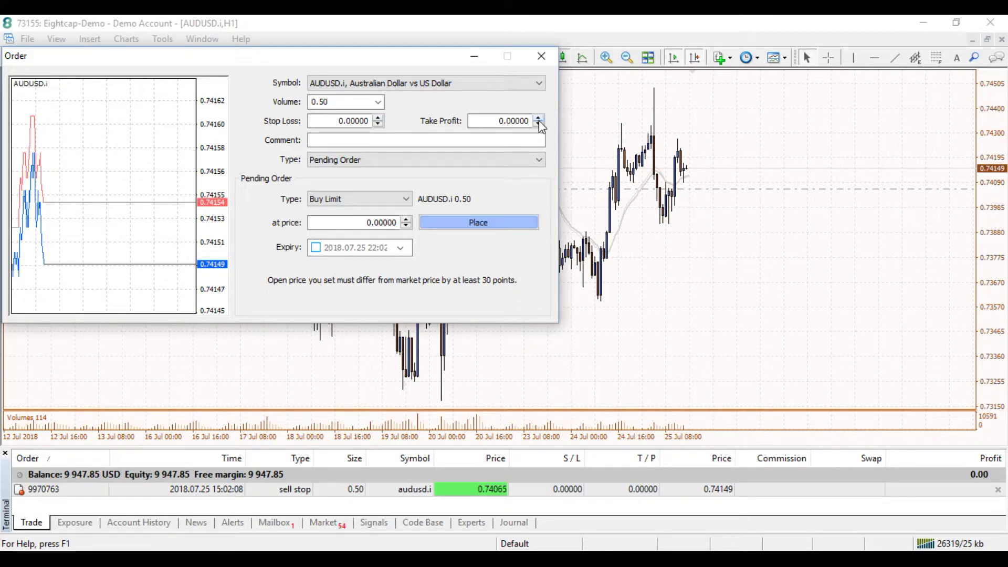
pyautogui.click(543, 57)
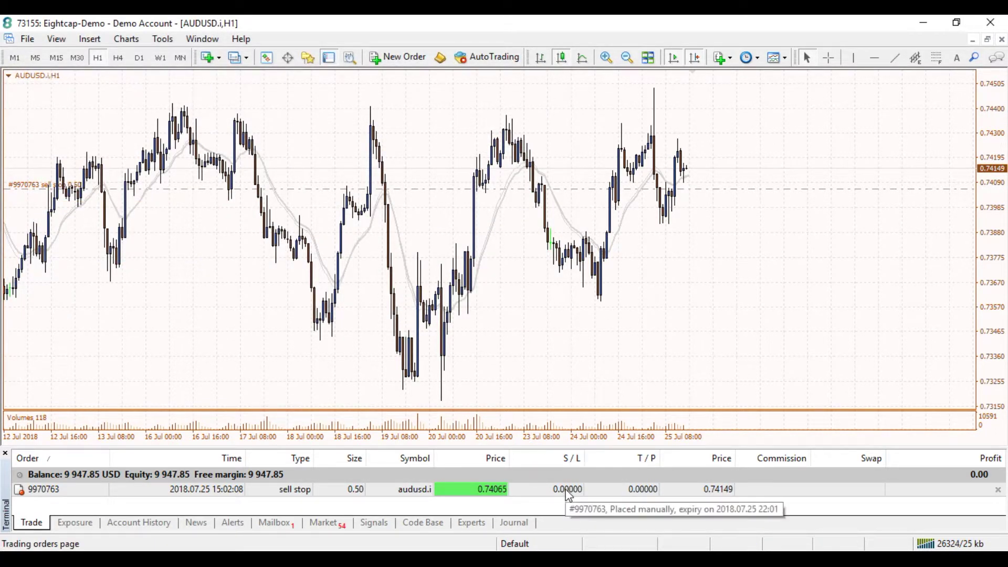
# Open the Sell Stop's Modify dialog and raise the stop loss to 0.74064.
pyautogui.rightClick(731, 196)
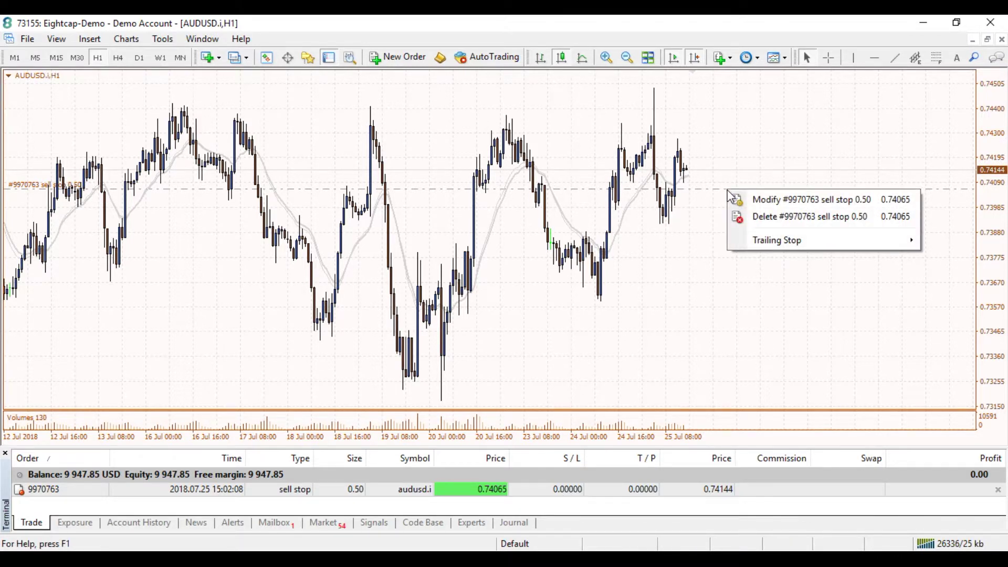
pyautogui.click(775, 200)
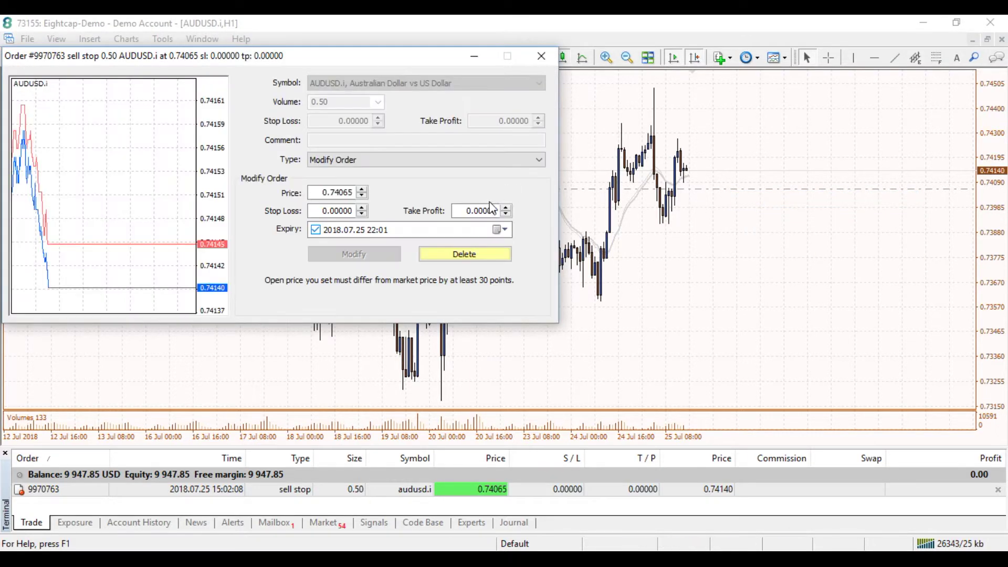
pyautogui.click(362, 214)
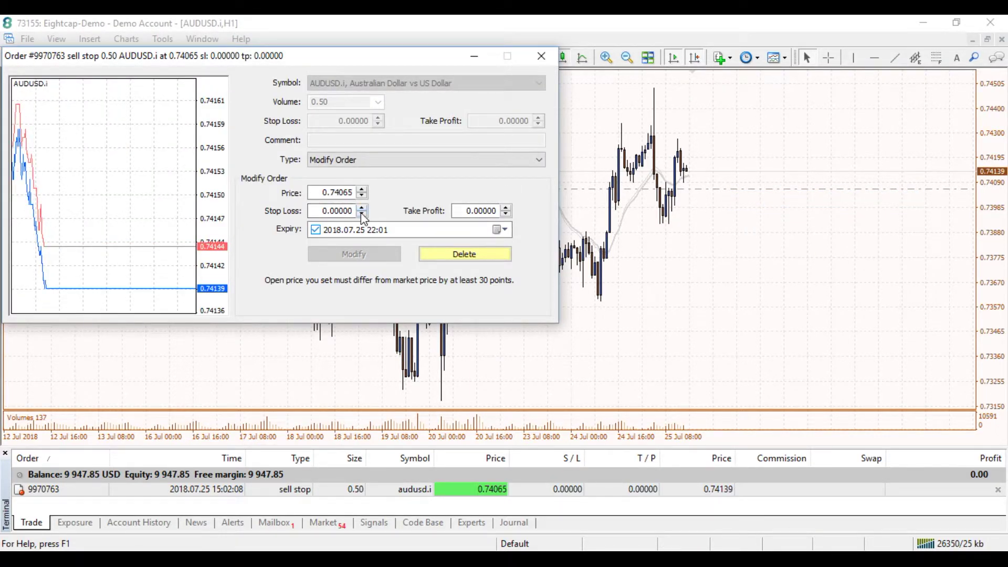
pyautogui.click(362, 215)
pyautogui.click(362, 214)
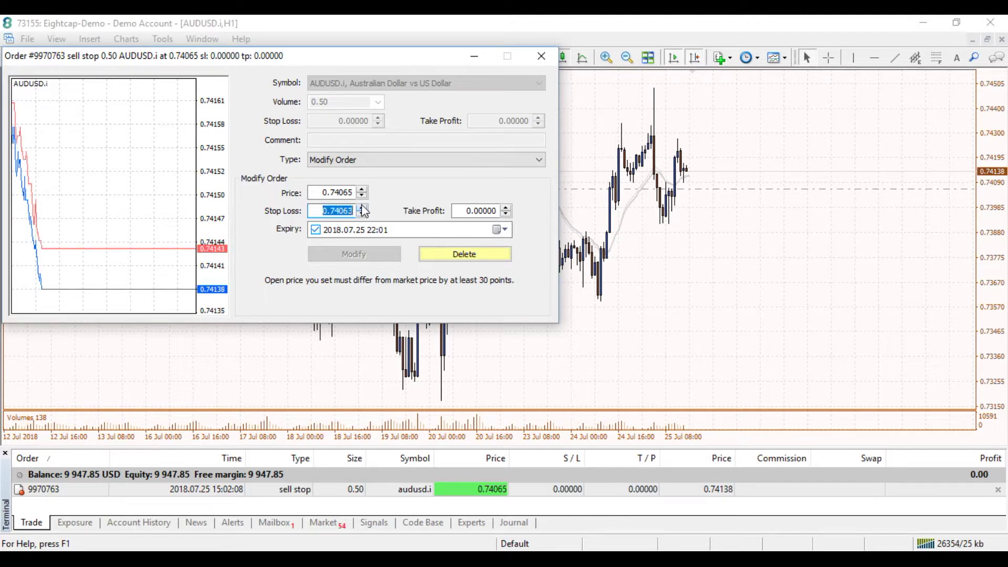
pyautogui.click(363, 207)
pyautogui.click(363, 207)
pyautogui.click(362, 207)
# Close the dialog without saving and delete the Sell Stop order from the chart.
pyautogui.click(541, 56)
pyautogui.rightClick(744, 189)
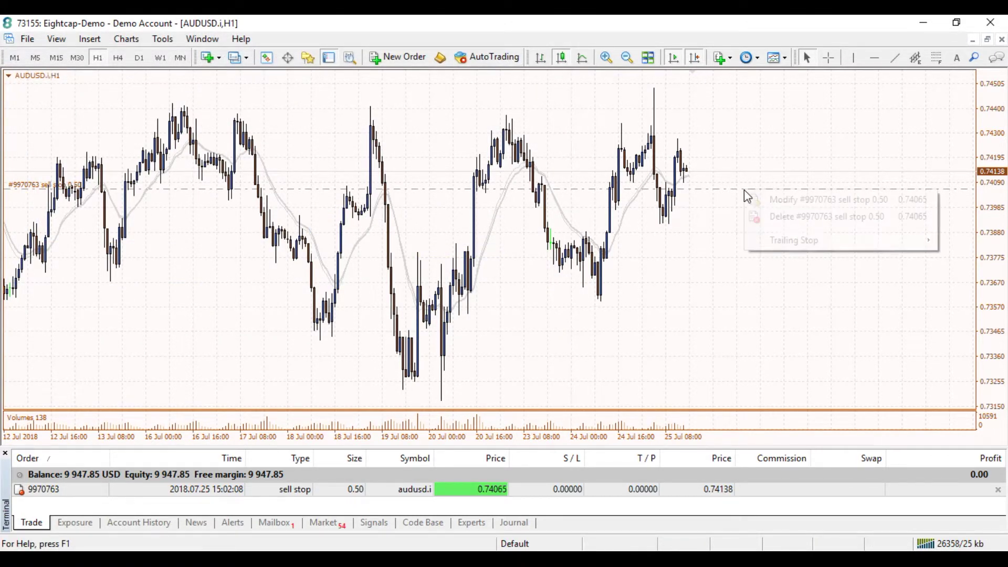
pyautogui.click(797, 218)
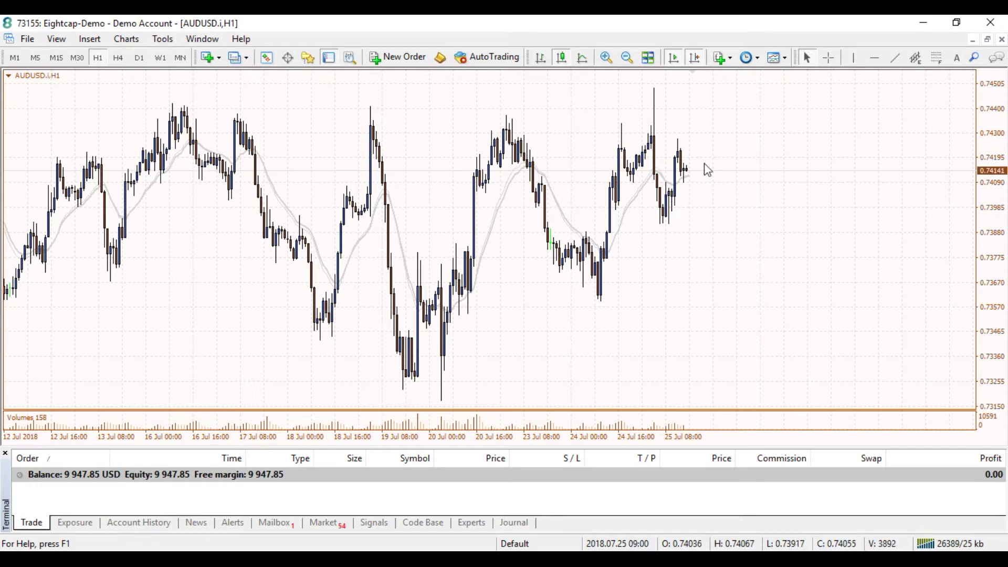
# Place a 0.50-lot Buy Stop at 0.74285 from the chart's Trading menu.
pyautogui.rightClick(699, 138)
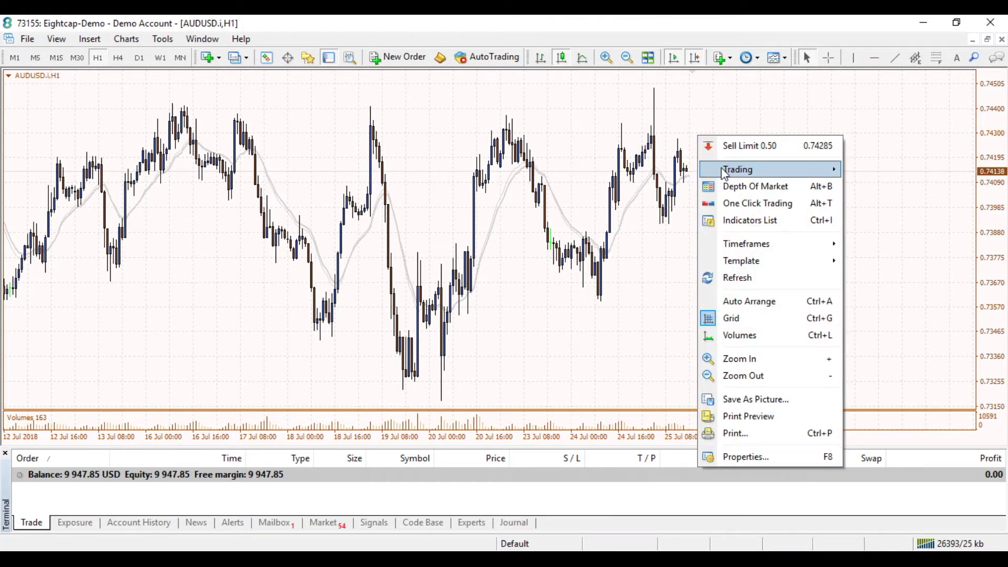
pyautogui.moveTo(725, 174)
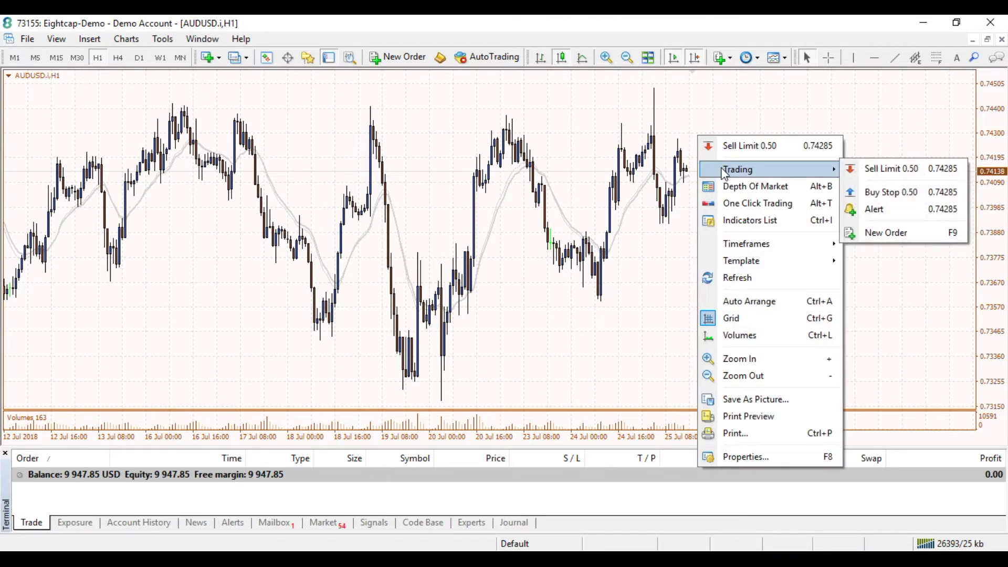
pyautogui.click(891, 192)
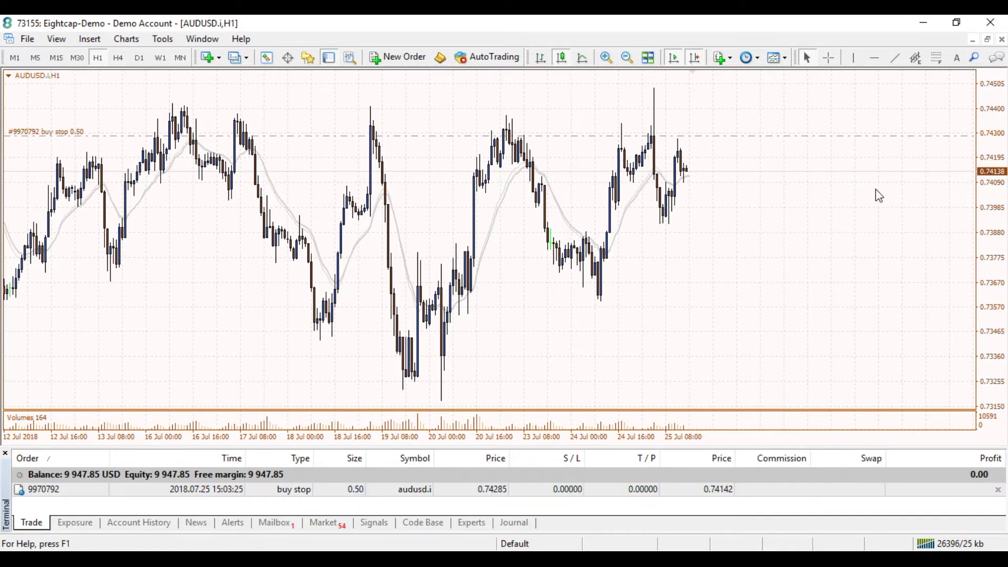
# Delete the Buy Stop order from its details in the Trade list.
pyautogui.rightClick(795, 135)
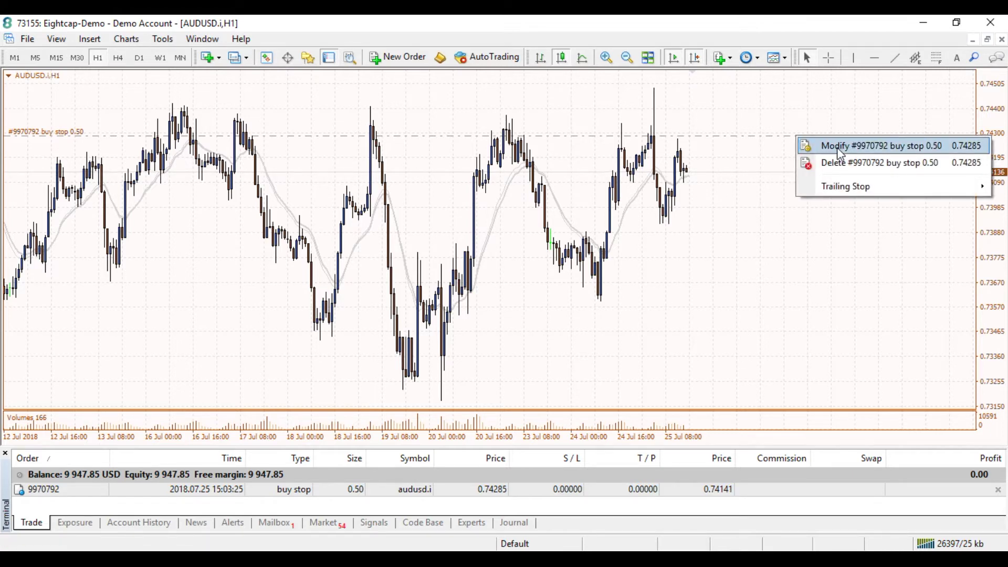
pyautogui.click(762, 189)
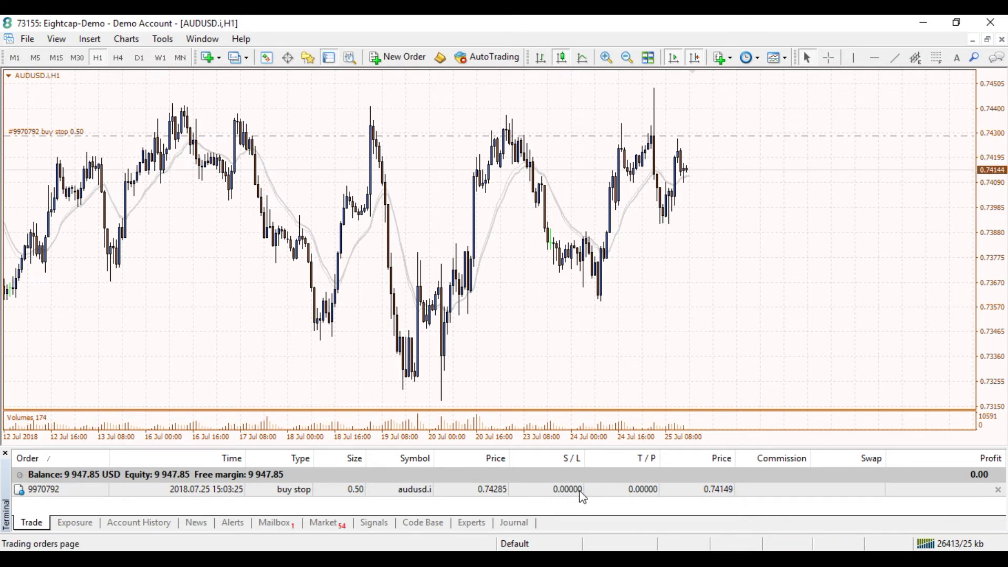
pyautogui.doubleClick(645, 494)
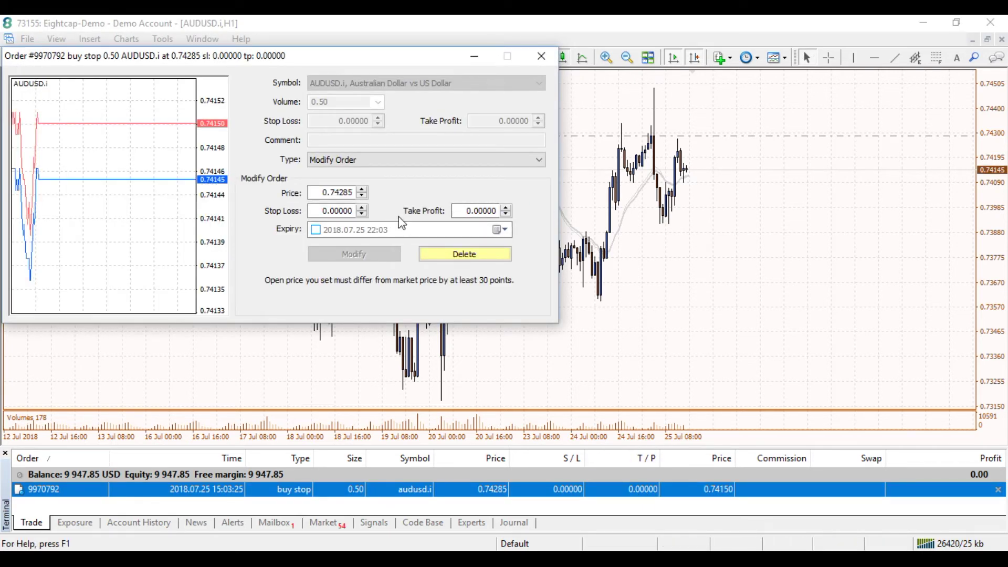
pyautogui.click(459, 254)
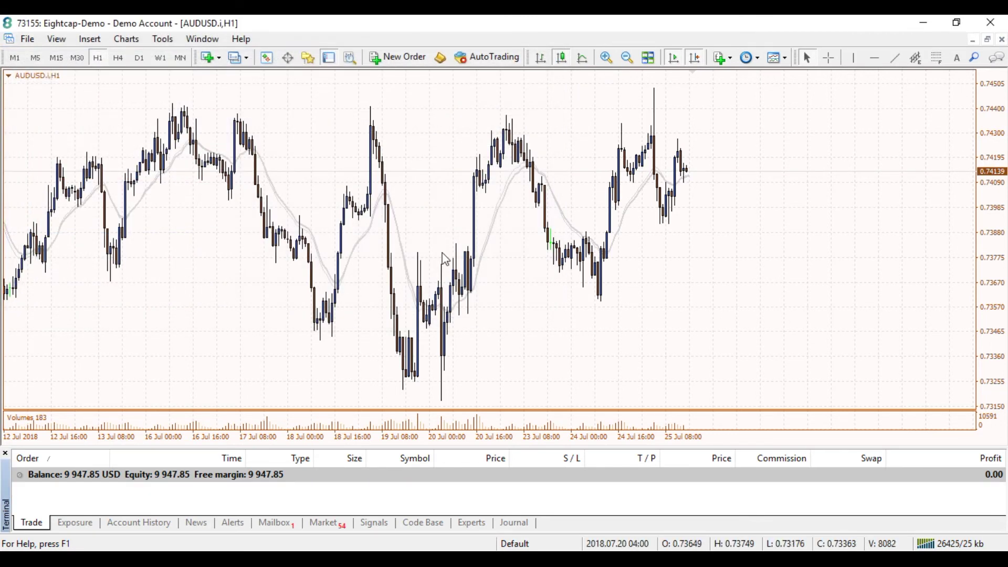